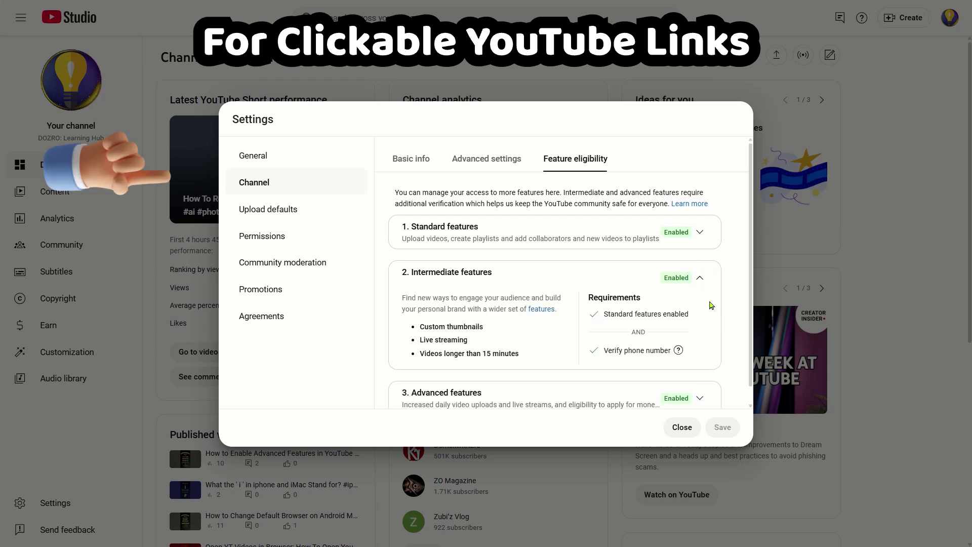
{"action": "left_click", "coordinate": [699, 394]}
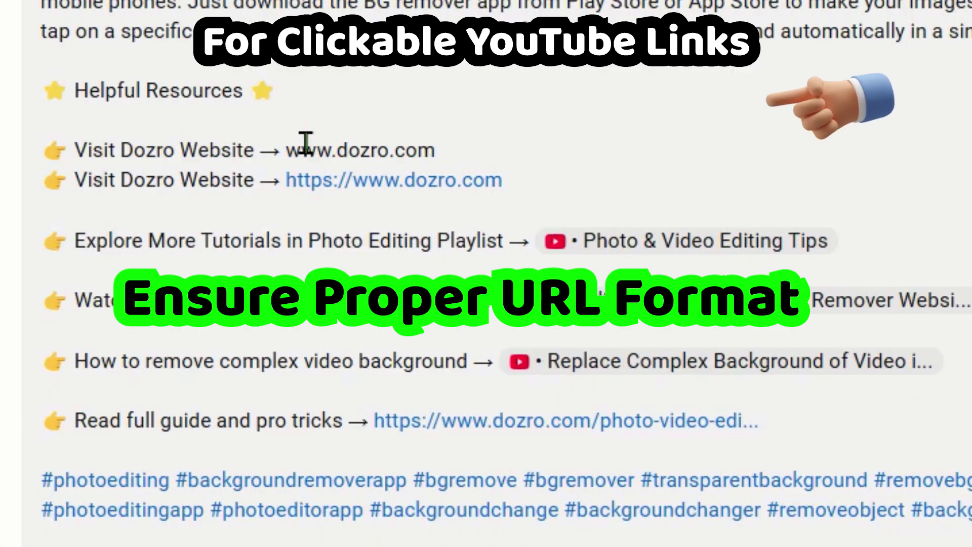
{"action": "left_click_drag", "start_coordinate": [286, 147], "coordinate": [457, 147]}
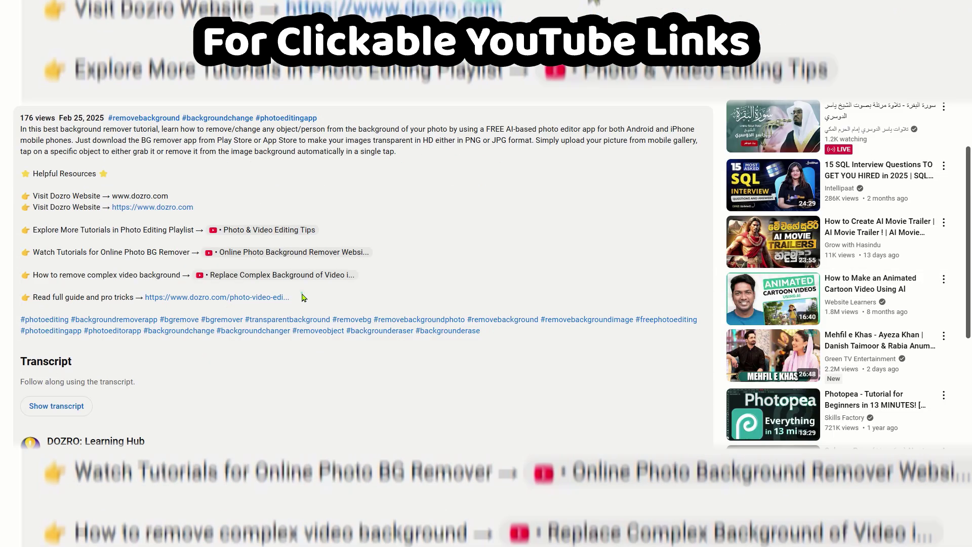
{"action": "key", "text": "ctrl+a"}
Copy the 'Read full guide and pro tricks' line, then select the website URL's https: part.
{"action": "triple_click", "coordinate": [30, 298]}
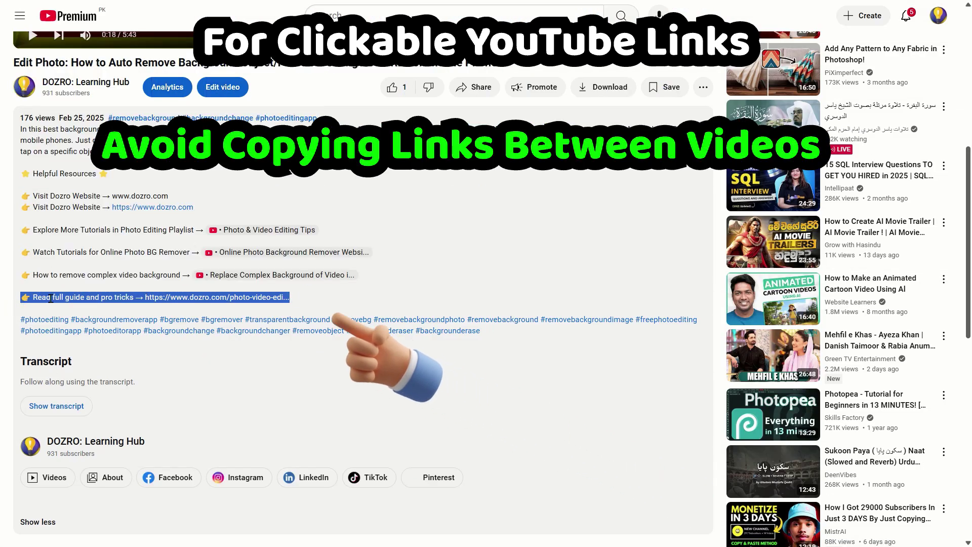
{"action": "right_click", "coordinate": [92, 304]}
{"action": "left_click", "coordinate": [116, 309]}
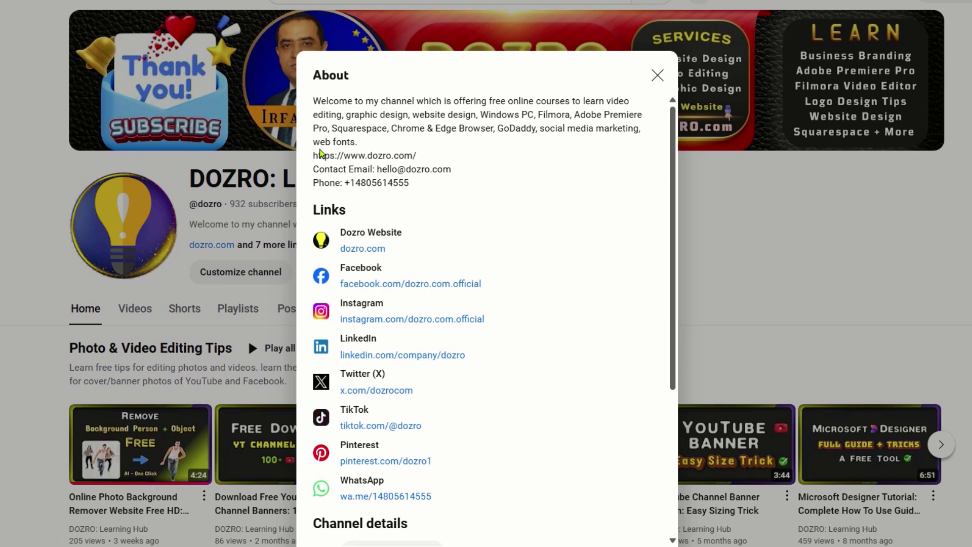
{"action": "left_click_drag", "start_coordinate": [315, 150], "coordinate": [342, 149]}
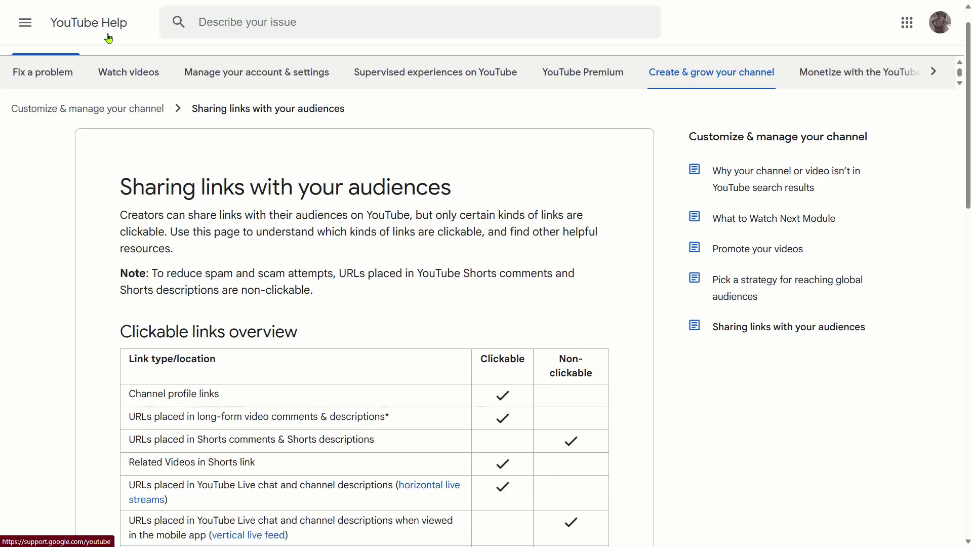
Scroll down the YouTube Help page on sharing links.
{"action": "scroll", "coordinate": [108, 38], "scroll_direction": "down", "scroll_amount": 2}
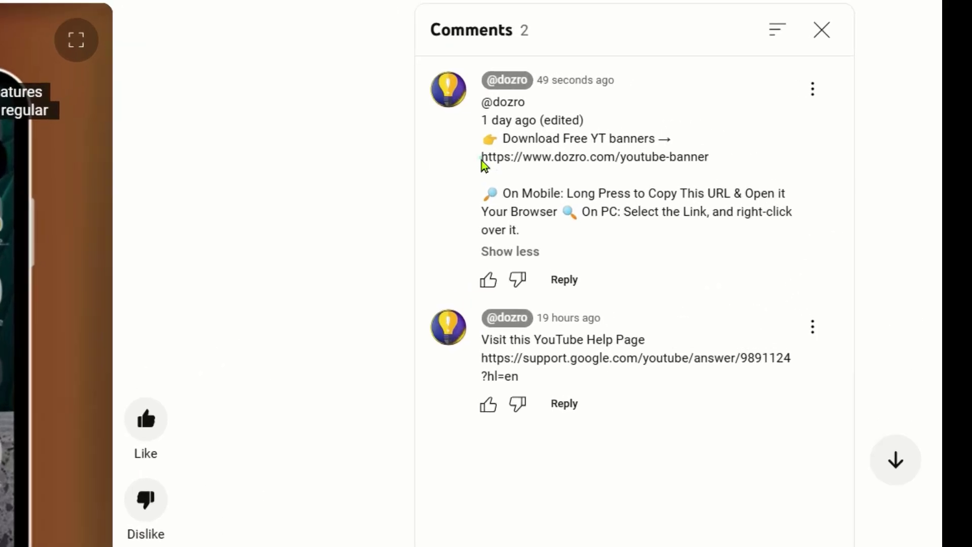
Select the whole banner download URL in the first comment and show its Copy option.
{"action": "left_click_drag", "start_coordinate": [692, 130], "coordinate": [778, 127]}
{"action": "left_click_drag", "start_coordinate": [519, 172], "coordinate": [633, 180]}
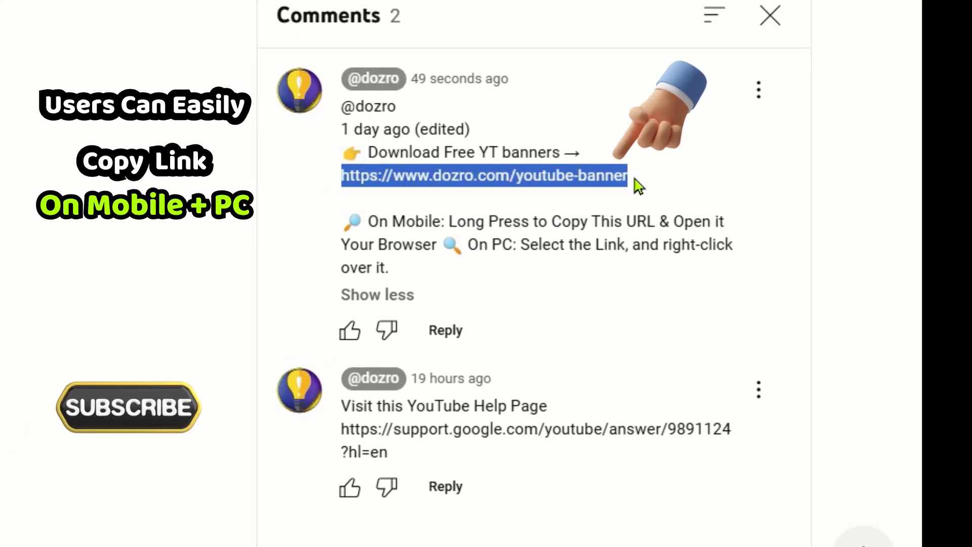
{"action": "right_click", "coordinate": [613, 186]}
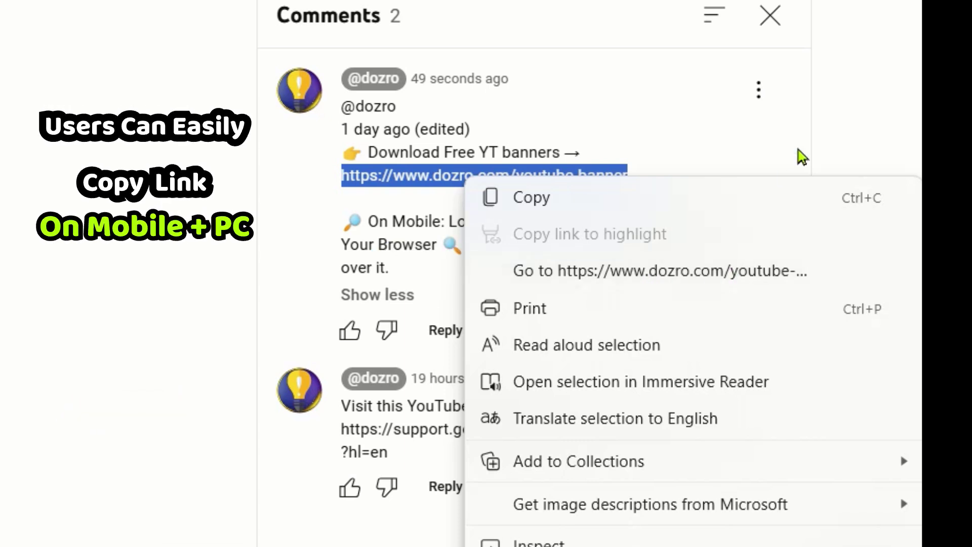
{"action": "left_click", "coordinate": [865, 111]}
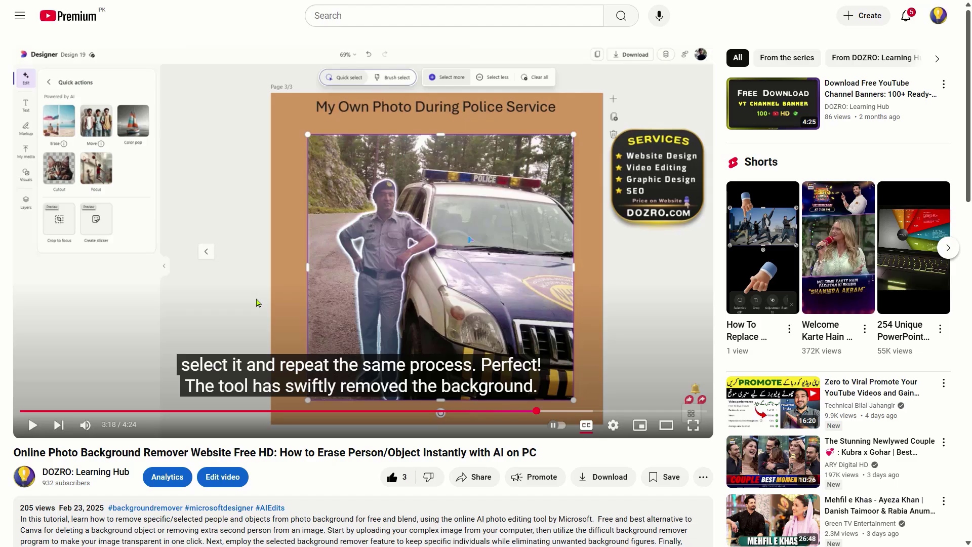
Scroll down to the comments, then go to YouTube Studio from the account menu.
{"action": "scroll", "coordinate": [257, 301], "scroll_direction": "down", "scroll_amount": 6}
{"action": "scroll", "coordinate": [256, 302], "scroll_direction": "down", "scroll_amount": 4}
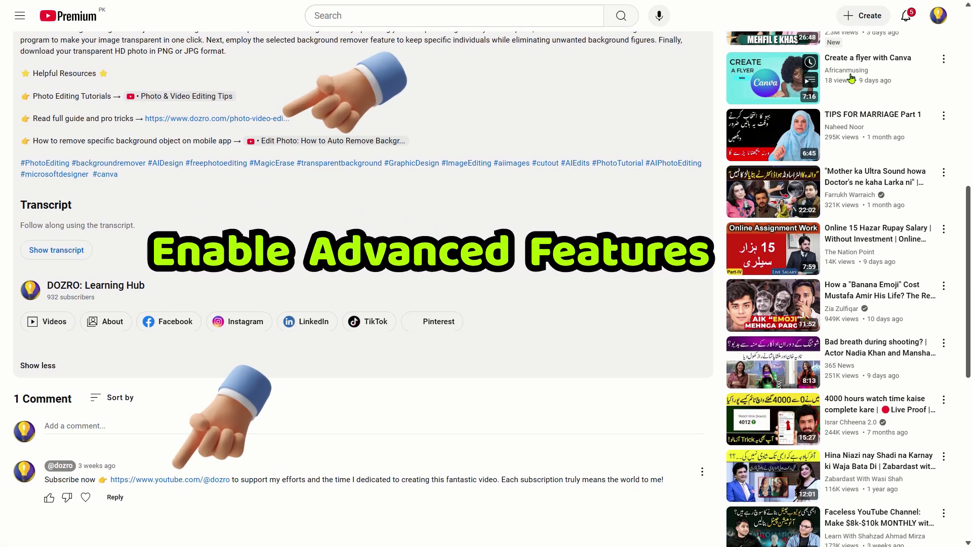
{"action": "left_click", "coordinate": [939, 20]}
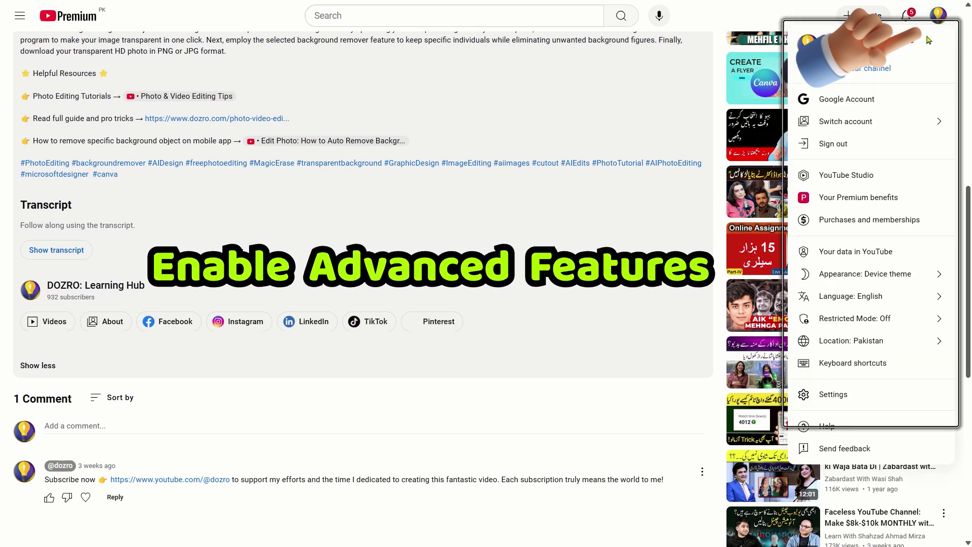
{"action": "left_click", "coordinate": [858, 180]}
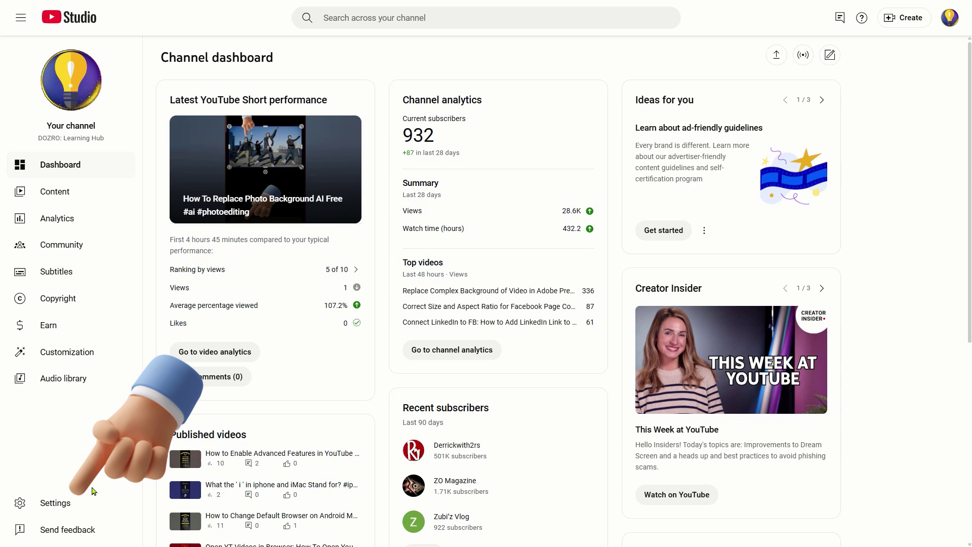
Go to Settings > Channel > Feature eligibility in YouTube Studio.
{"action": "left_click", "coordinate": [69, 504]}
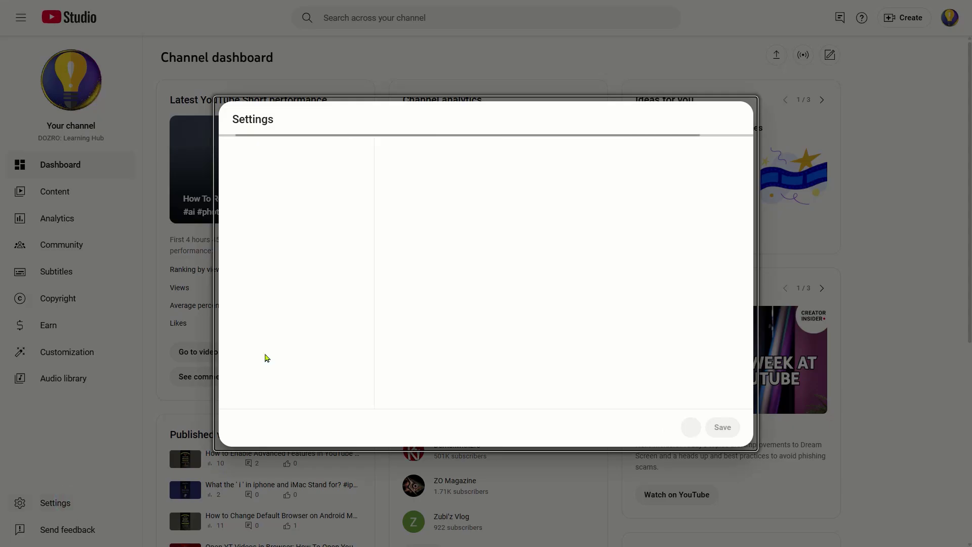
{"action": "left_click", "coordinate": [254, 189]}
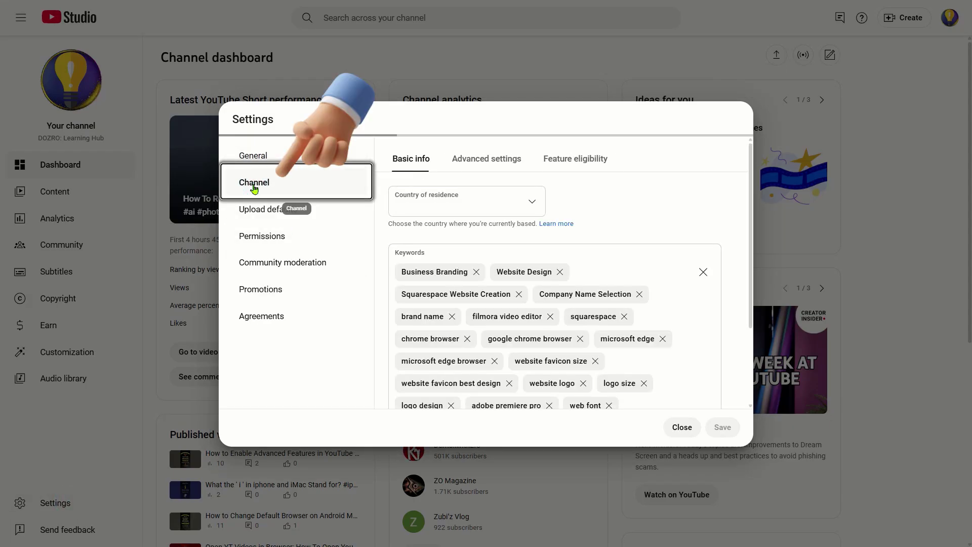
{"action": "left_click", "coordinate": [588, 161]}
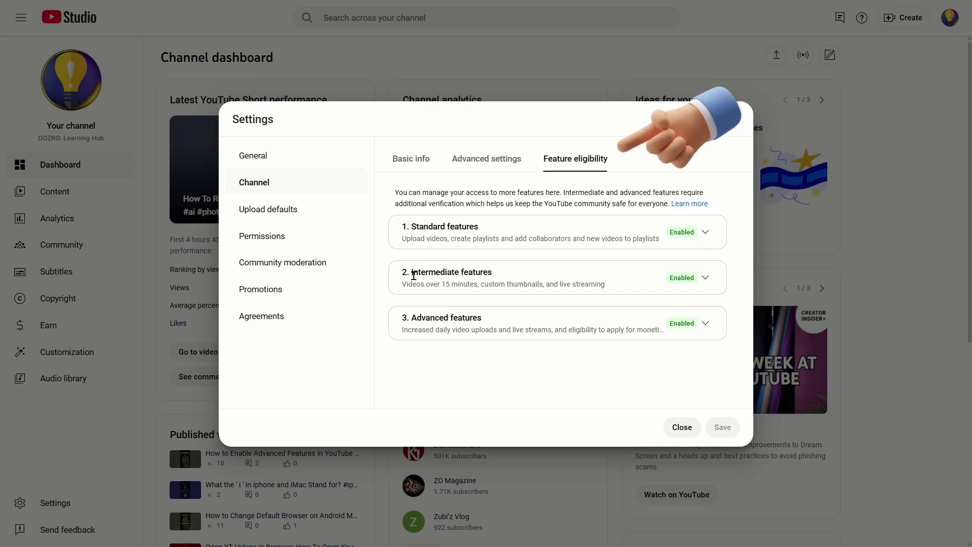
Expand the Intermediate and Advanced features requirements and view the video verification help.
{"action": "left_click", "coordinate": [704, 278]}
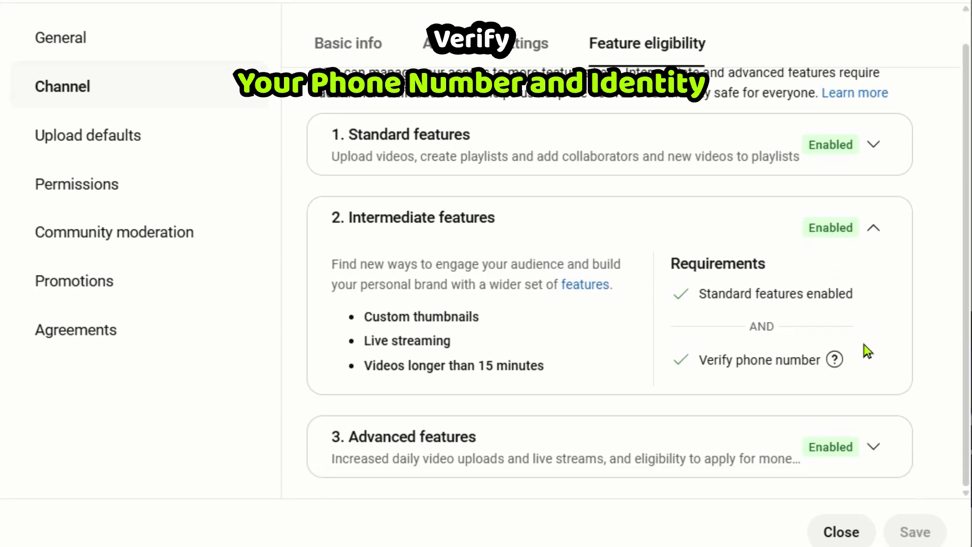
{"action": "left_click", "coordinate": [873, 447]}
{"action": "scroll", "coordinate": [868, 458], "scroll_direction": "down", "scroll_amount": 5}
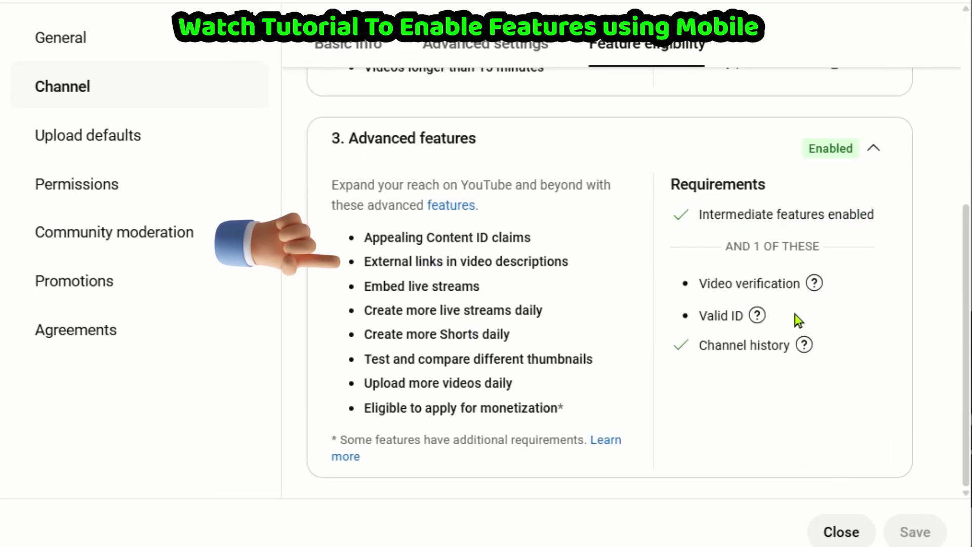
{"action": "left_click", "coordinate": [814, 284]}
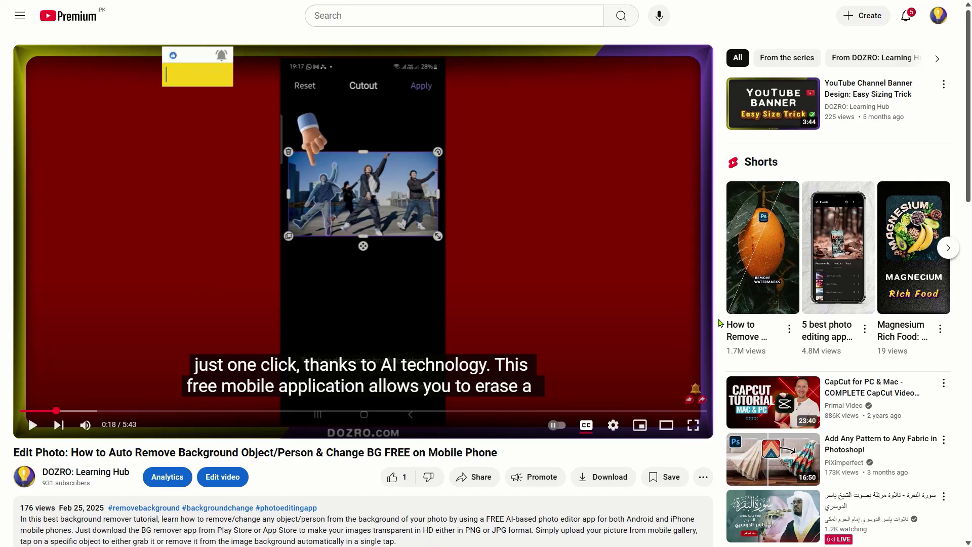
{"action": "scroll", "coordinate": [719, 323], "scroll_direction": "down", "scroll_amount": 5}
{"action": "scroll", "coordinate": [719, 322], "scroll_direction": "down", "scroll_amount": 2}
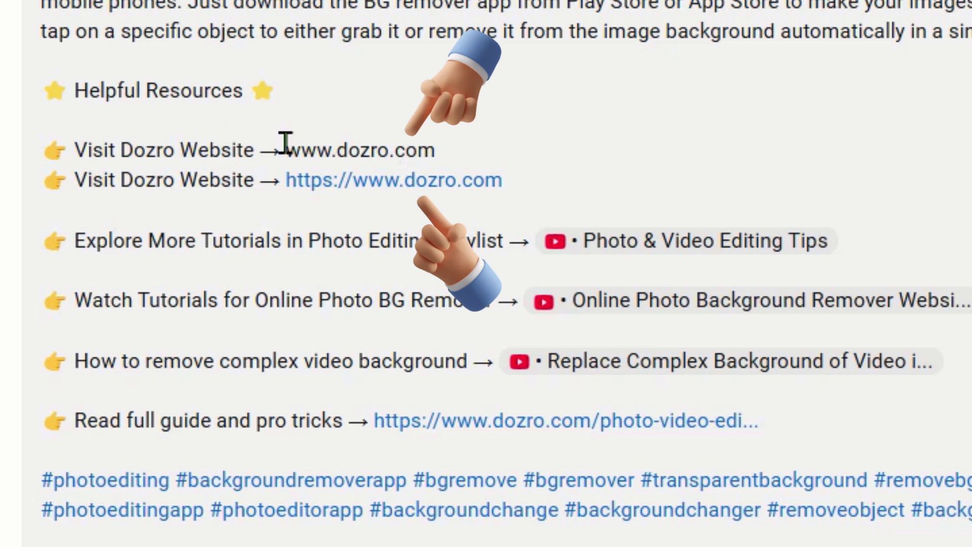
{"action": "left_click_drag", "start_coordinate": [369, 144], "coordinate": [456, 146]}
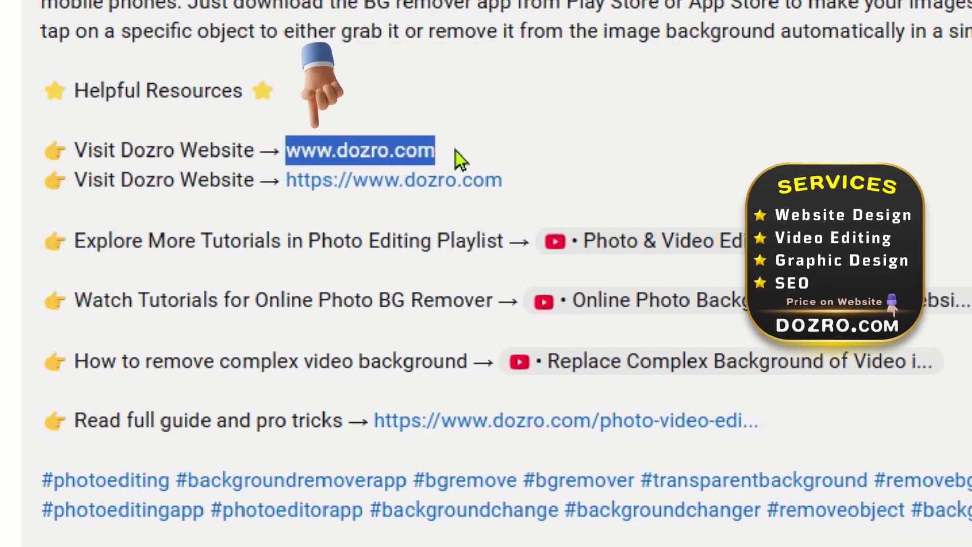
{"action": "left_click", "coordinate": [482, 144]}
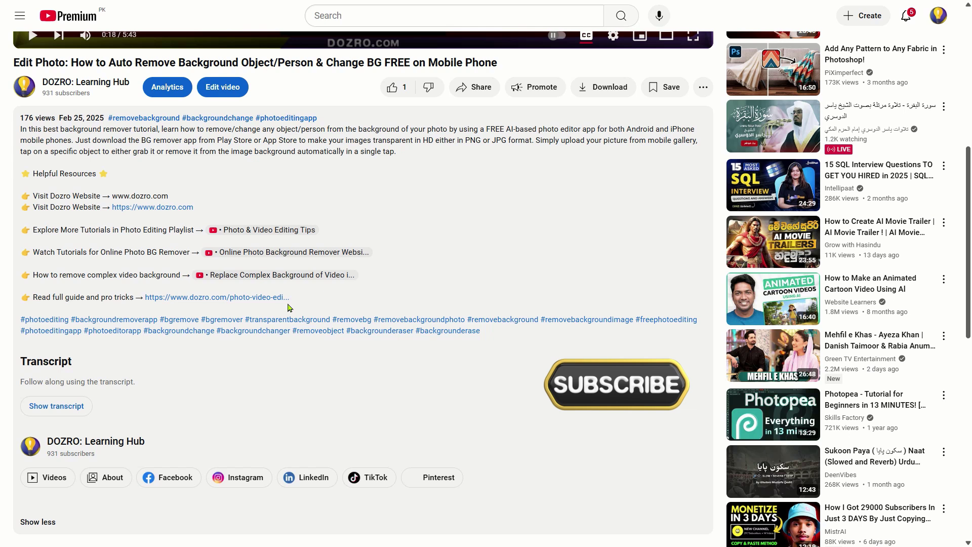
Select the 'Read full guide and pro tricks' line and copy it from the right-click menu.
{"action": "left_click_drag", "start_coordinate": [304, 297], "coordinate": [27, 306]}
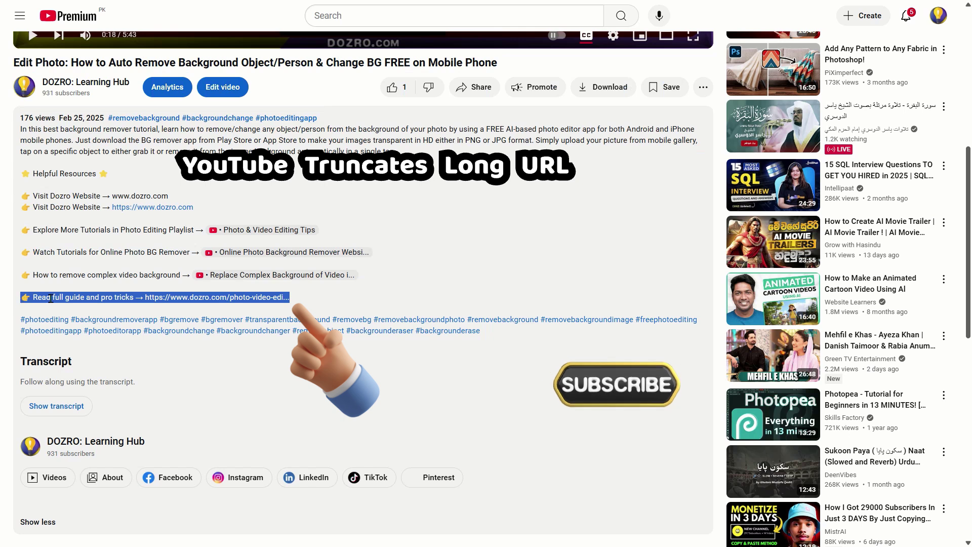
{"action": "right_click", "coordinate": [92, 294]}
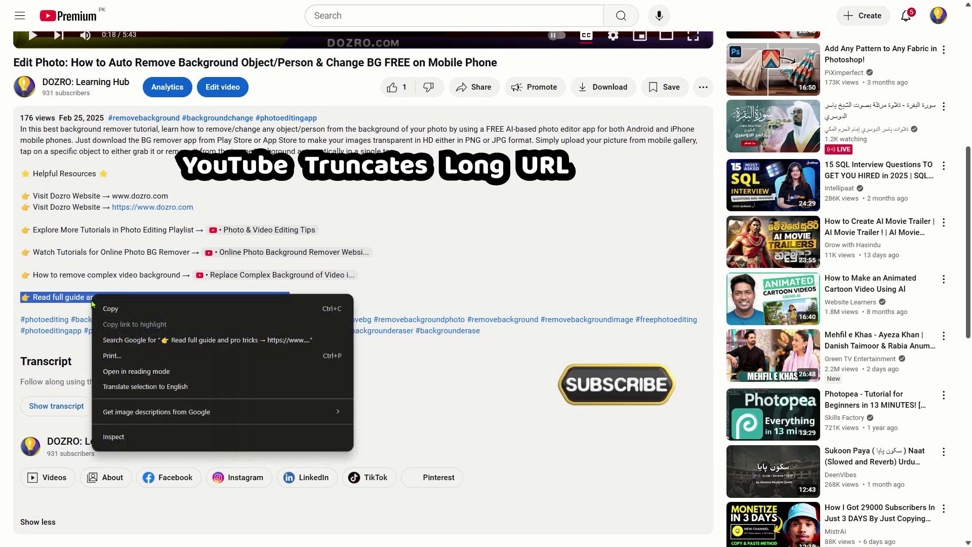
{"action": "left_click", "coordinate": [117, 310]}
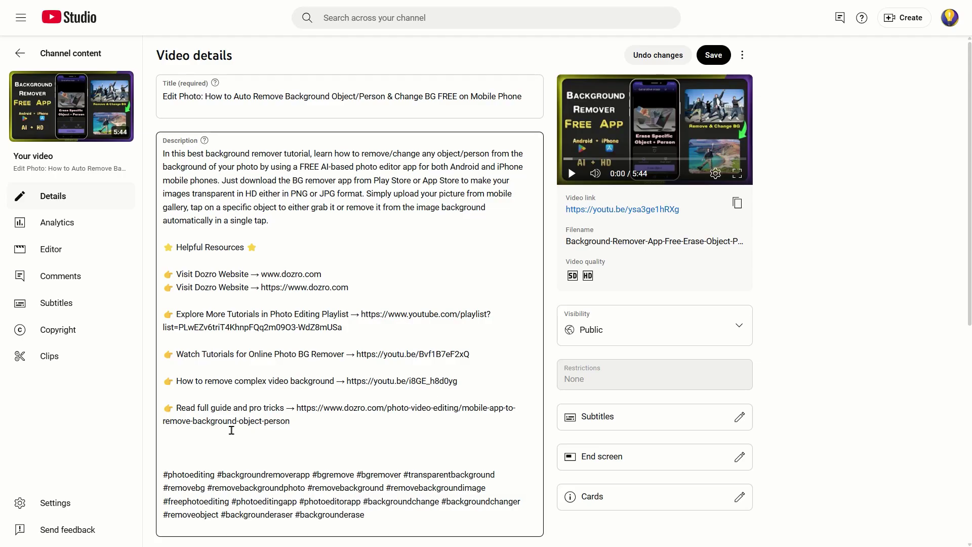
Paste the copied guide line into the Studio description and move to the empty line below.
{"action": "right_click", "coordinate": [173, 448]}
{"action": "left_click", "coordinate": [191, 296]}
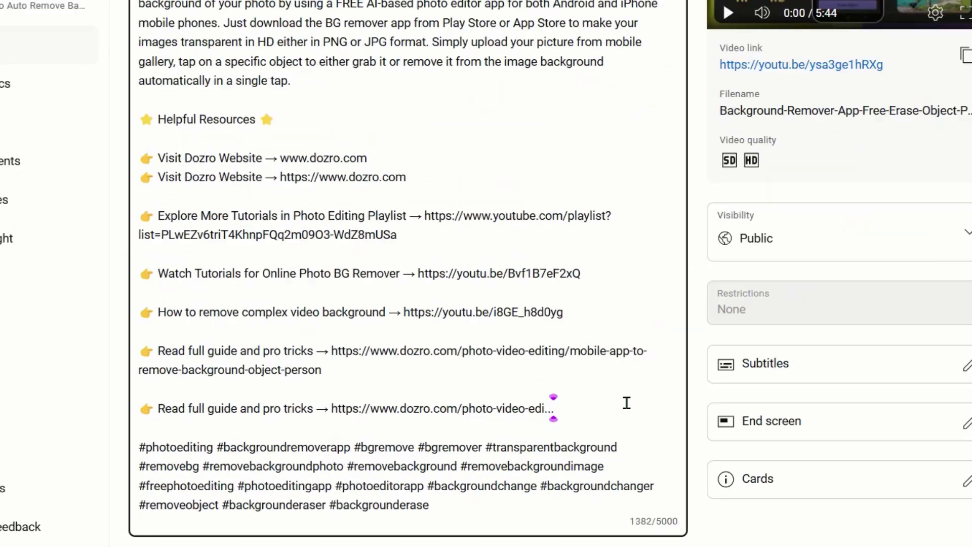
{"action": "left_click", "coordinate": [735, 373]}
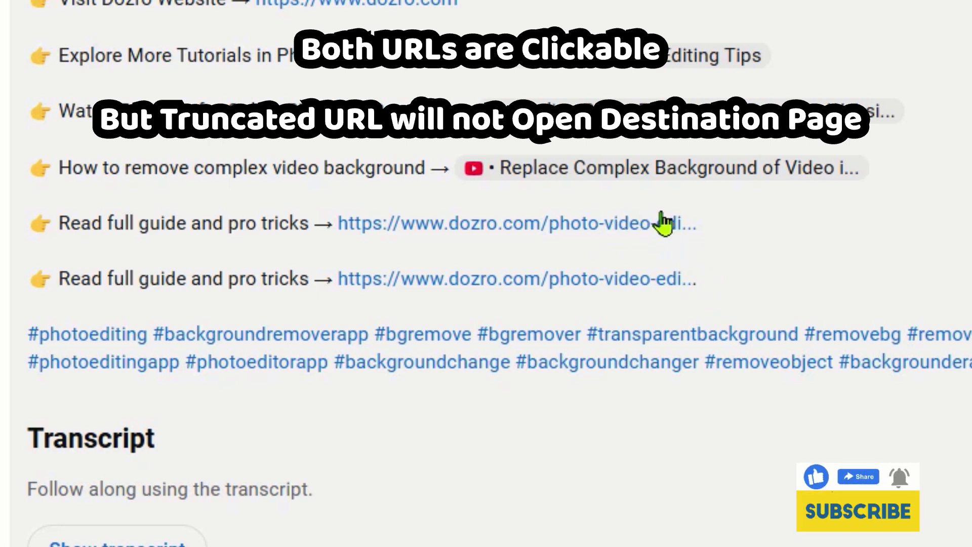
Test the original truncated dozro guide link, then the newly pasted copy.
{"action": "left_click", "coordinate": [626, 225]}
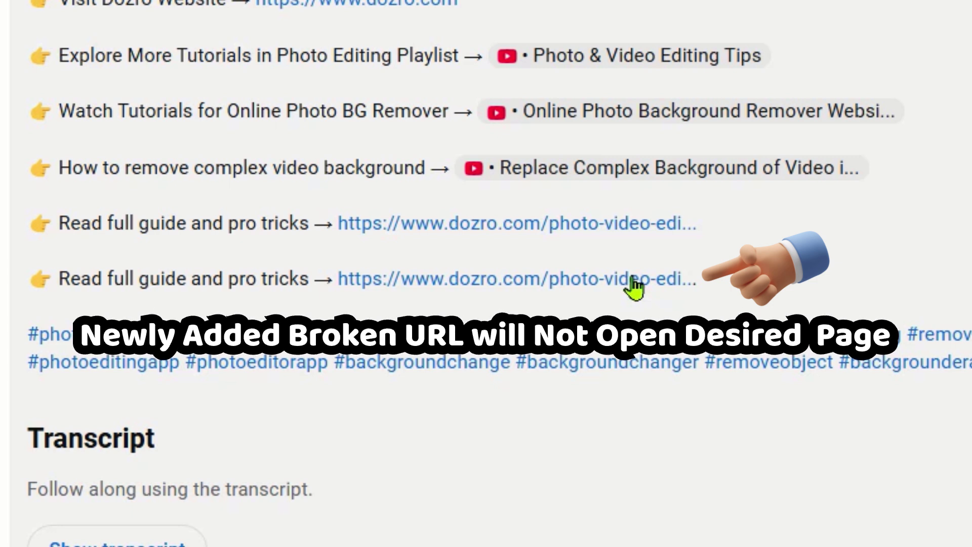
{"action": "left_click", "coordinate": [633, 281]}
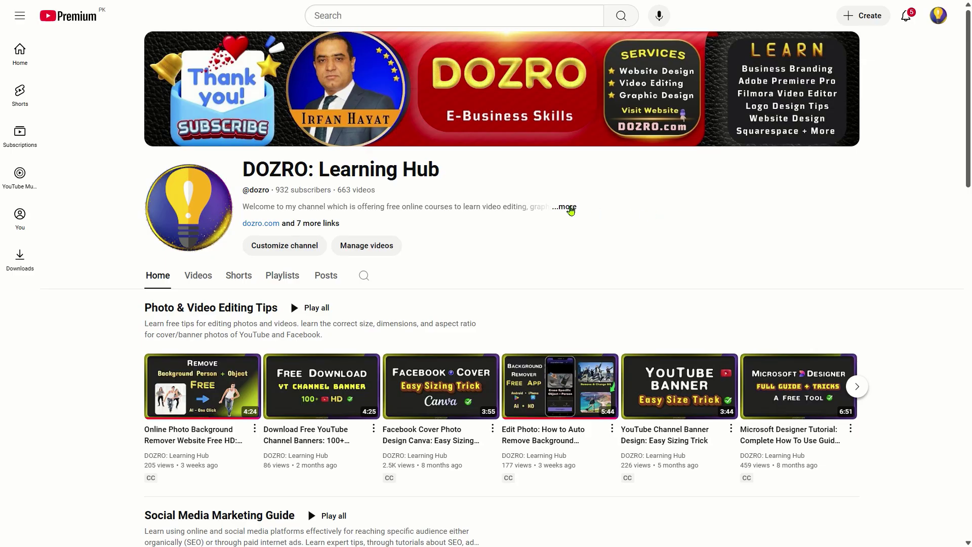
Show the channel's About details, select the plain-text website address, then open Studio Customization.
{"action": "left_click", "coordinate": [566, 207]}
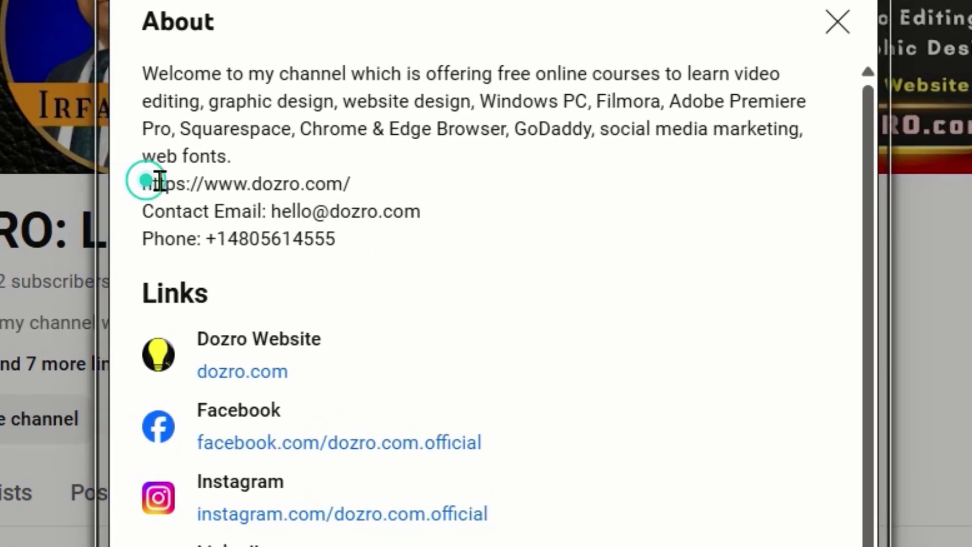
{"action": "left_click_drag", "start_coordinate": [345, 150], "coordinate": [427, 149]}
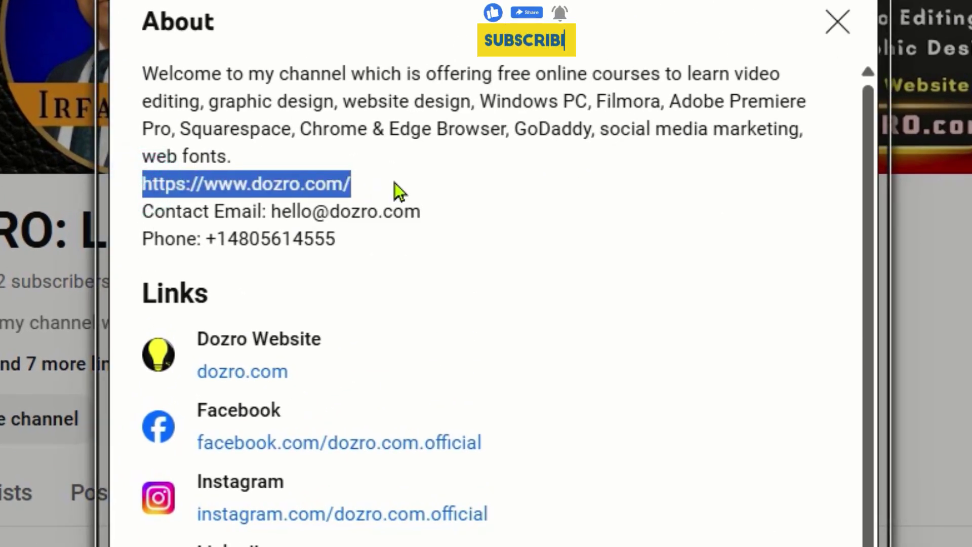
{"action": "left_click", "coordinate": [494, 191]}
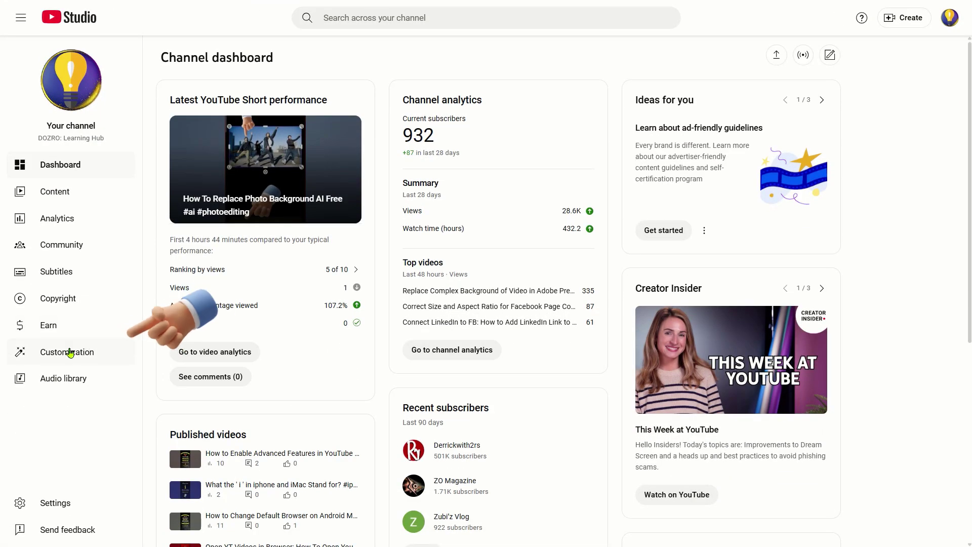
{"action": "left_click", "coordinate": [70, 353]}
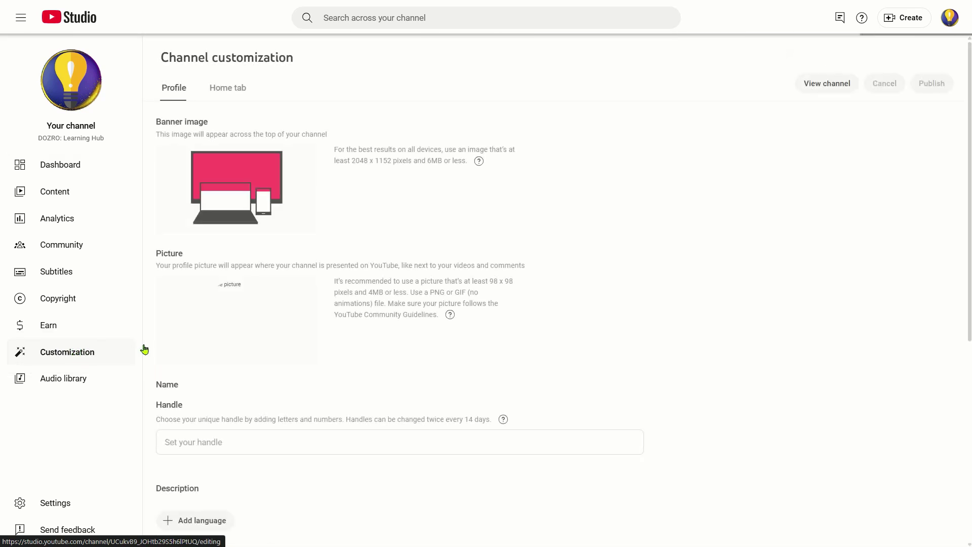
{"action": "scroll", "coordinate": [622, 315], "scroll_direction": "down", "scroll_amount": 20}
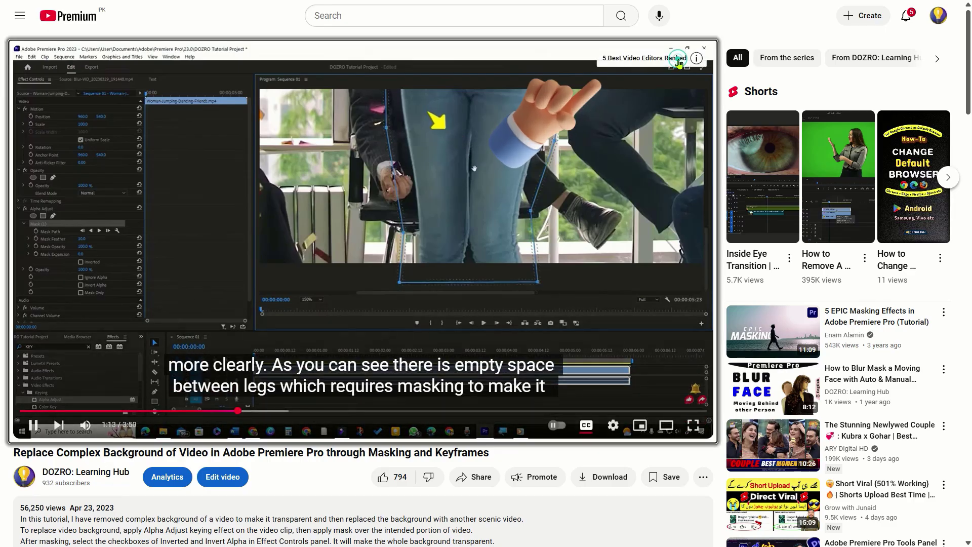
Show the link context menu for the 01:09 chapter timestamp in the Microsoft Designer tutorial description.
{"action": "scroll", "coordinate": [679, 60], "scroll_direction": "down", "scroll_amount": 10}
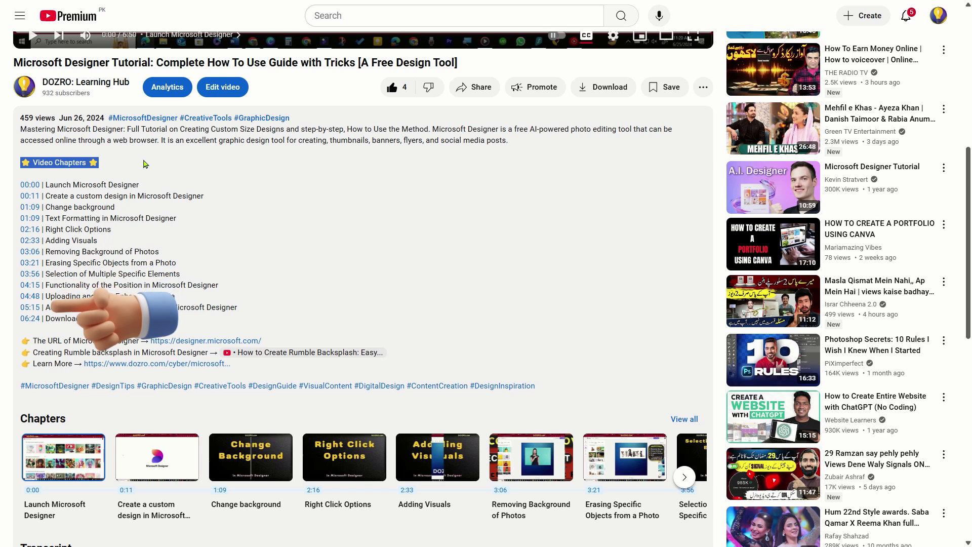
{"action": "right_click", "coordinate": [34, 218]}
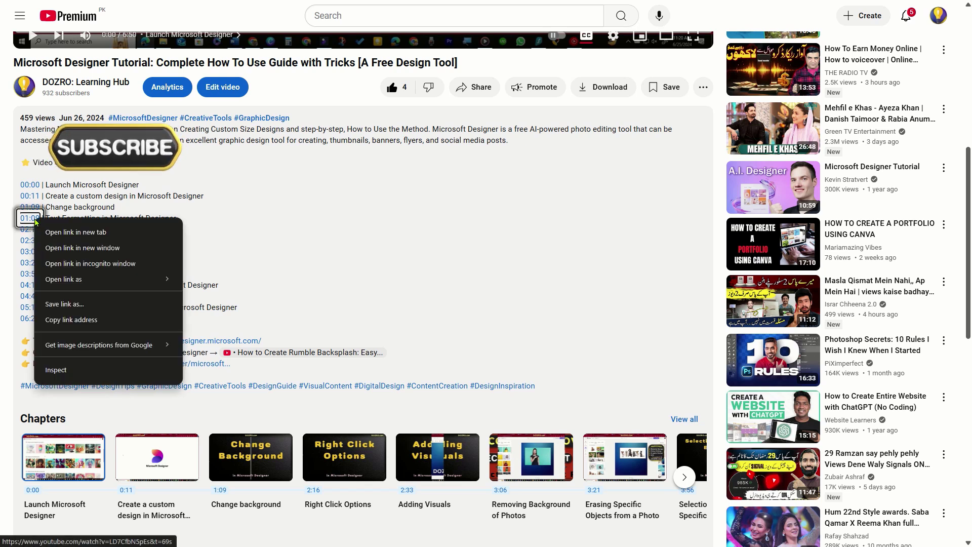